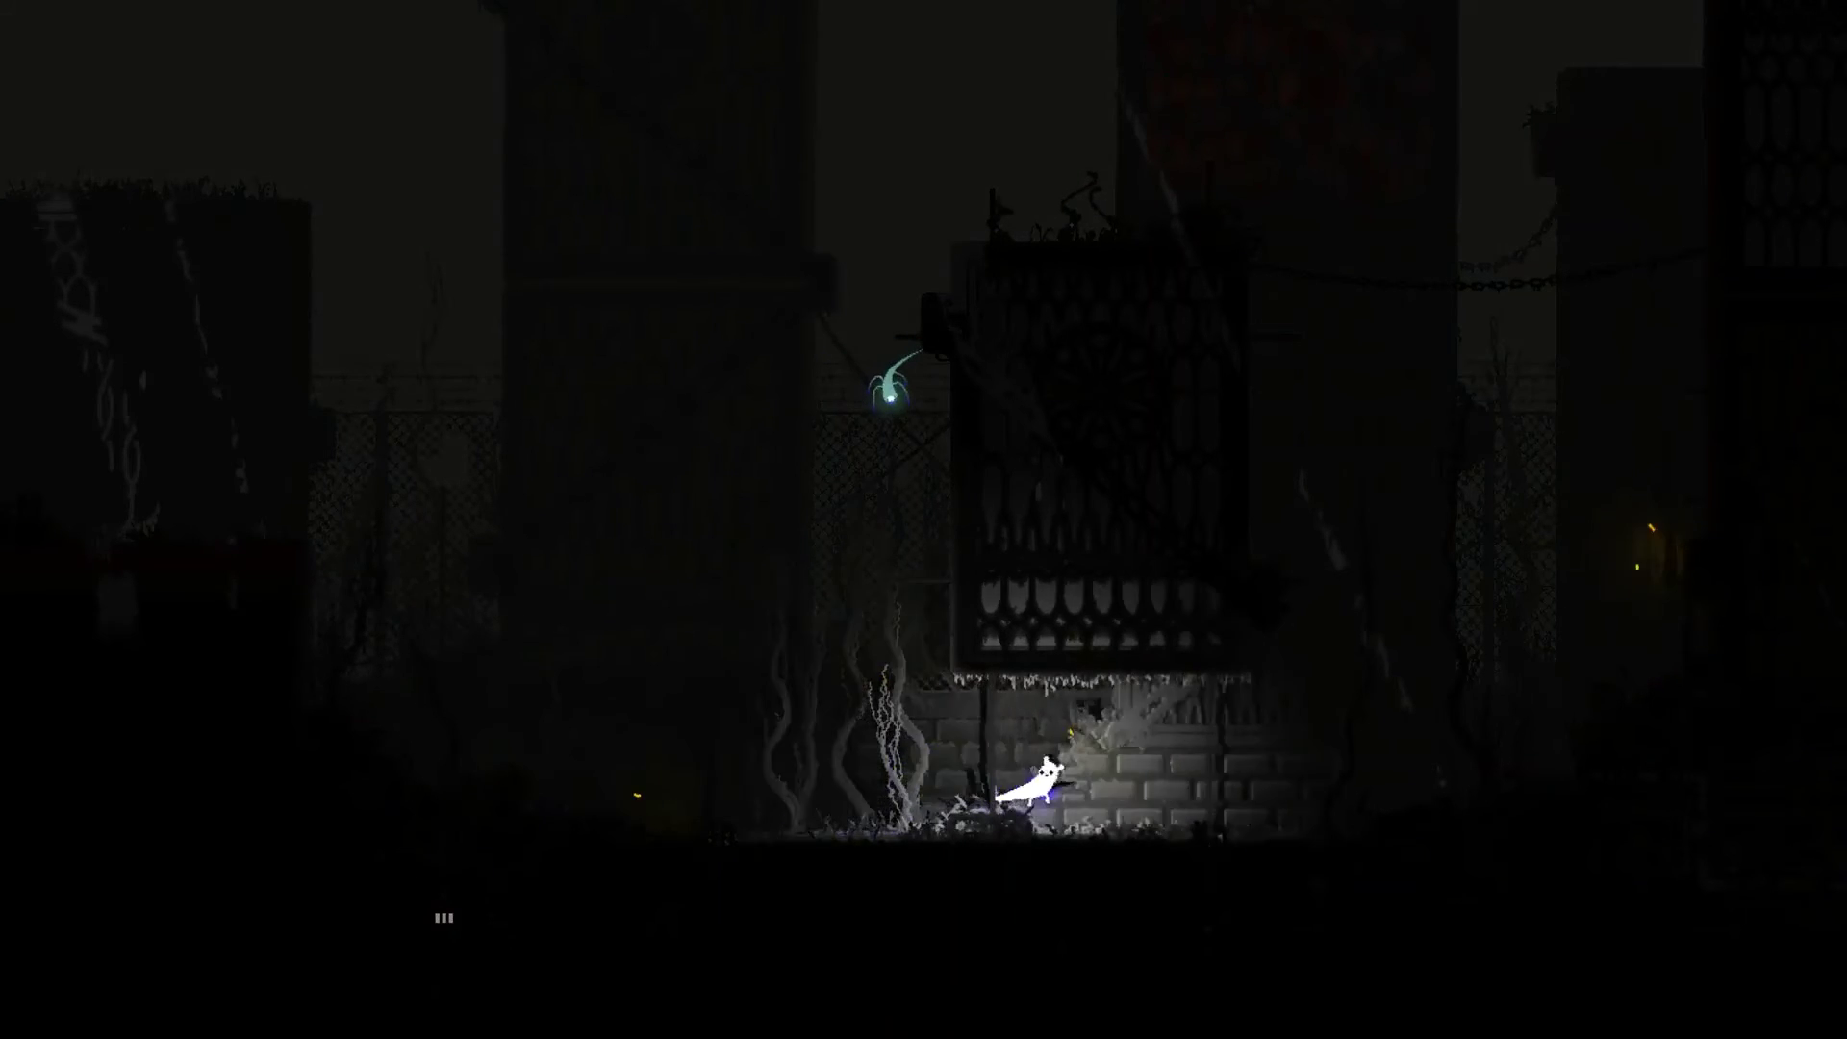
key(Right)
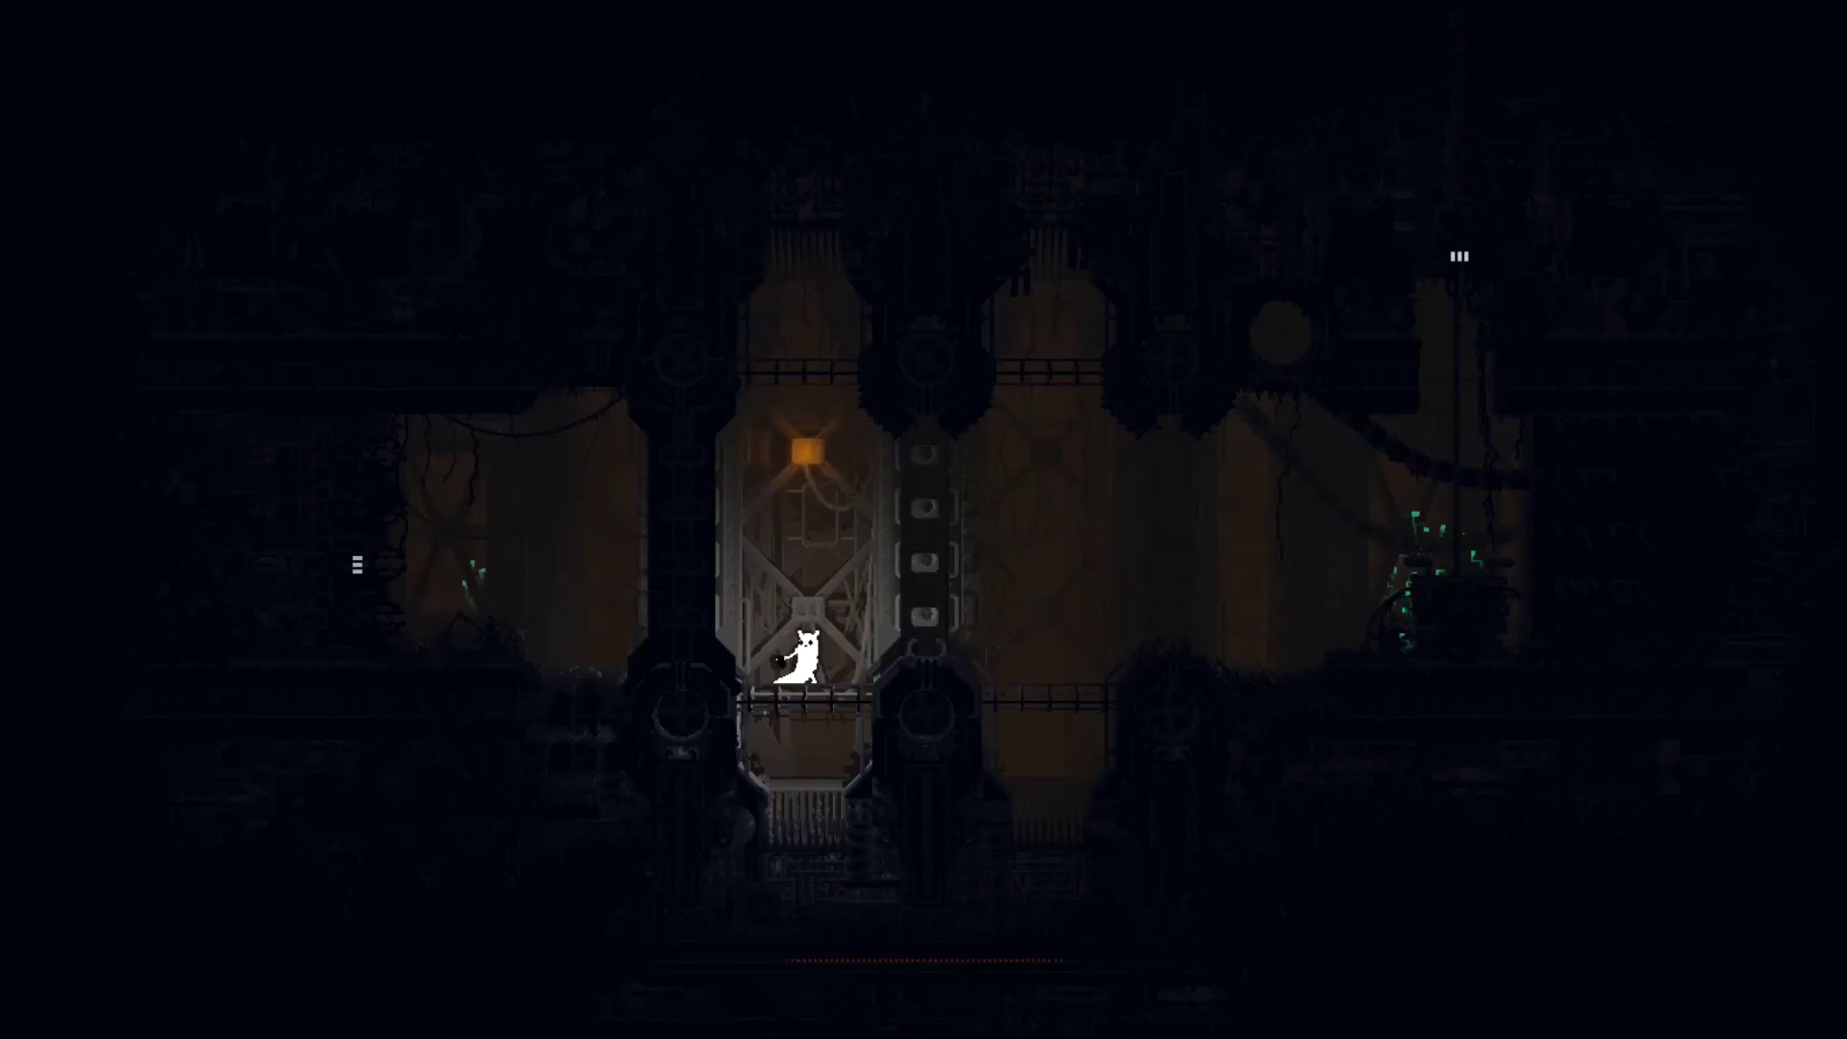
key(Right)
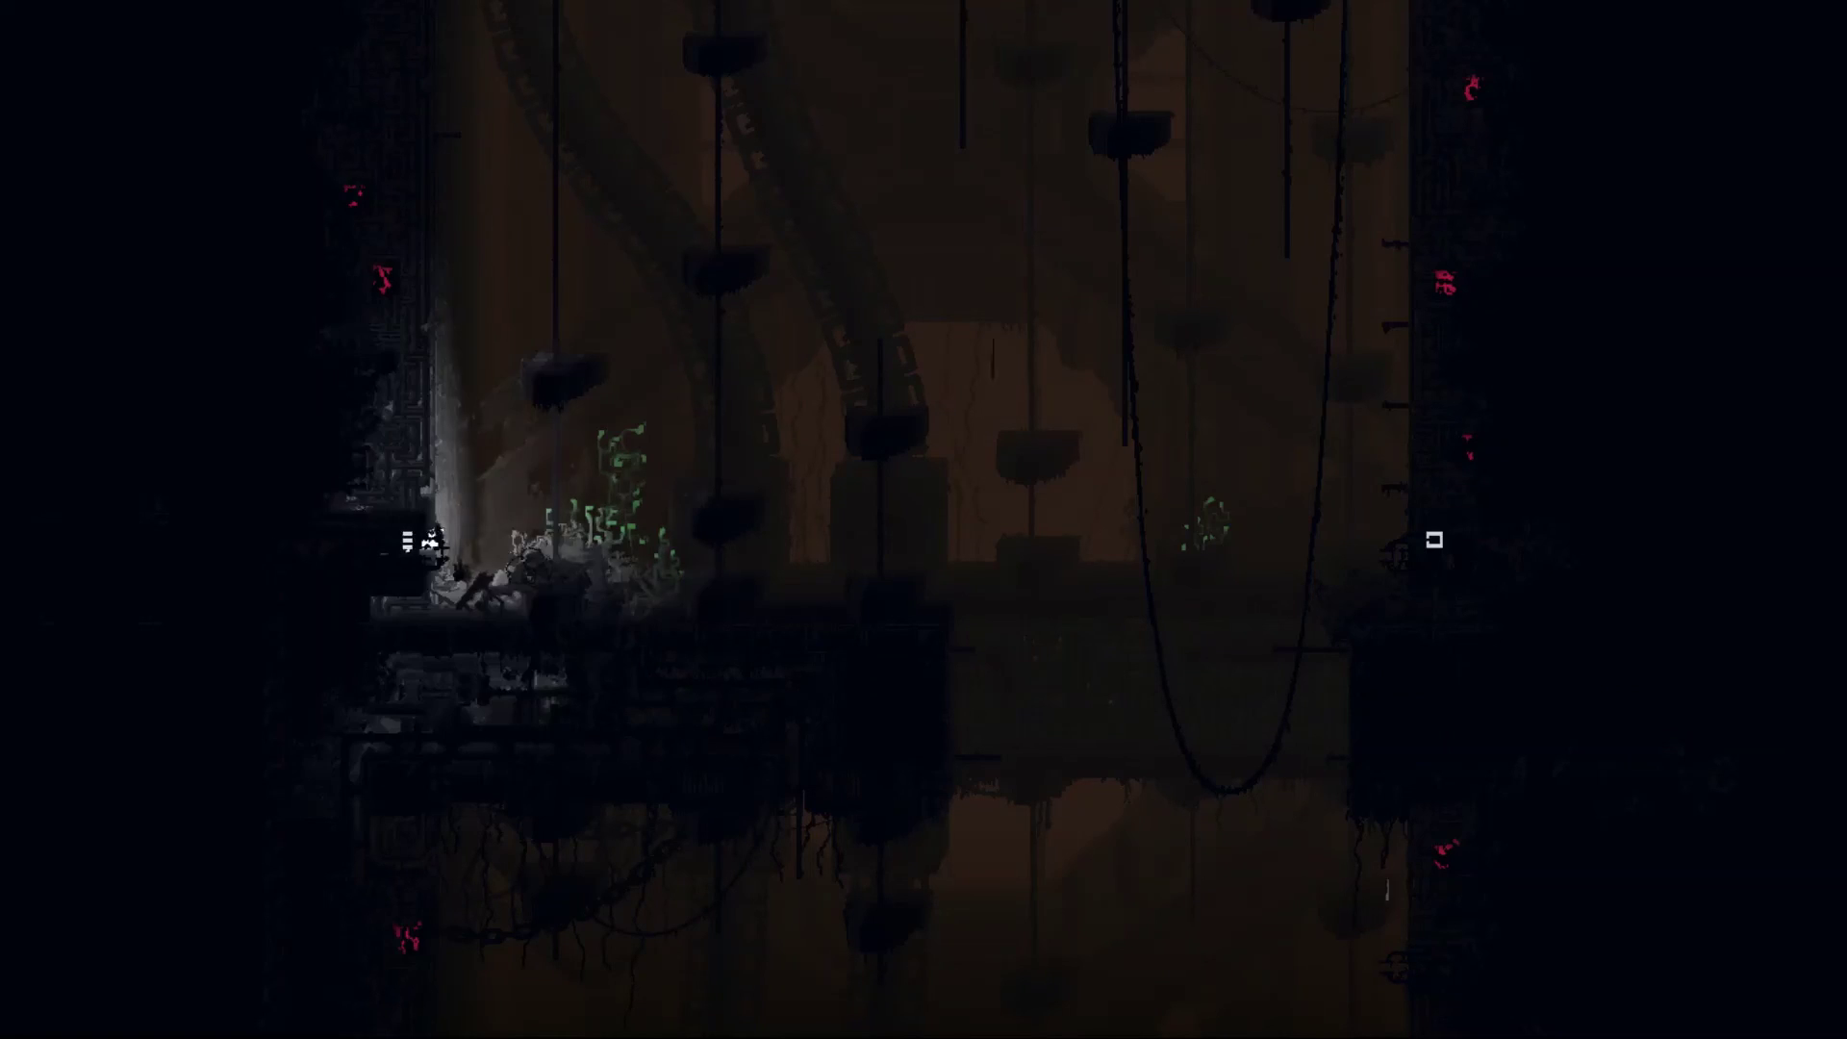
key(Right)
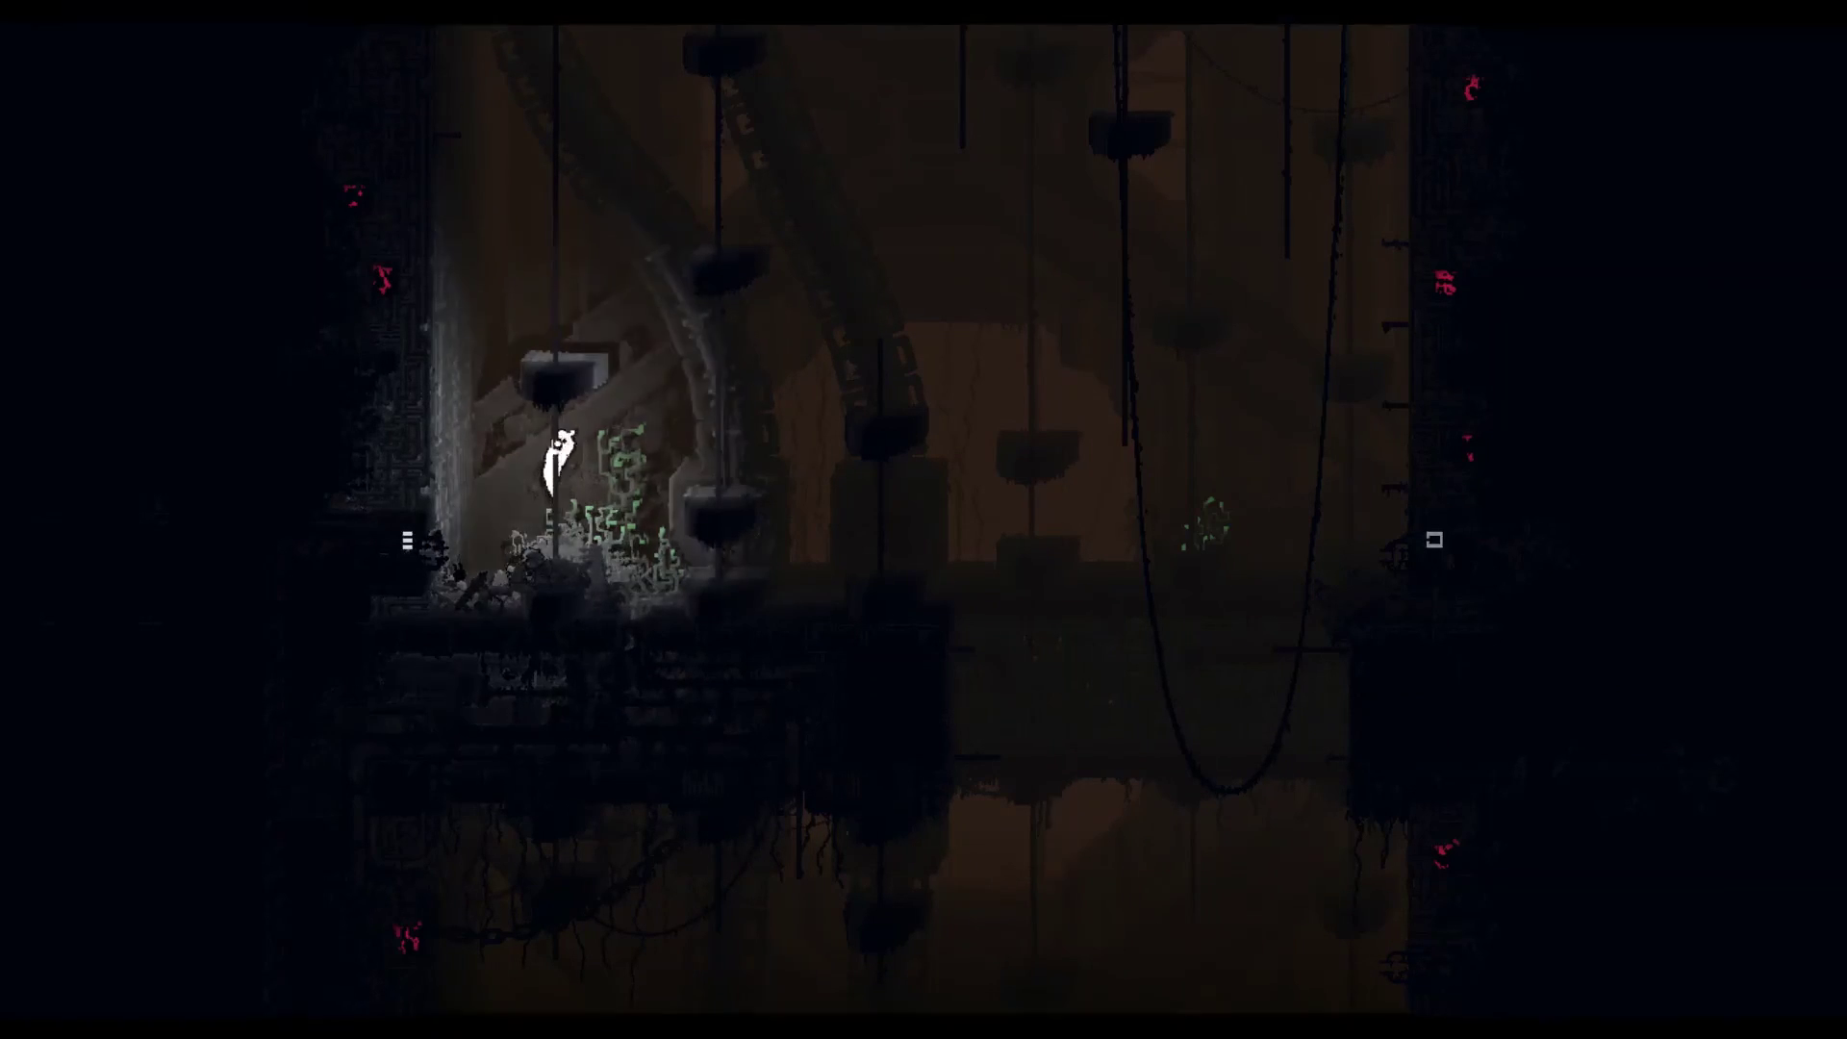
key(Right)
key(Up)
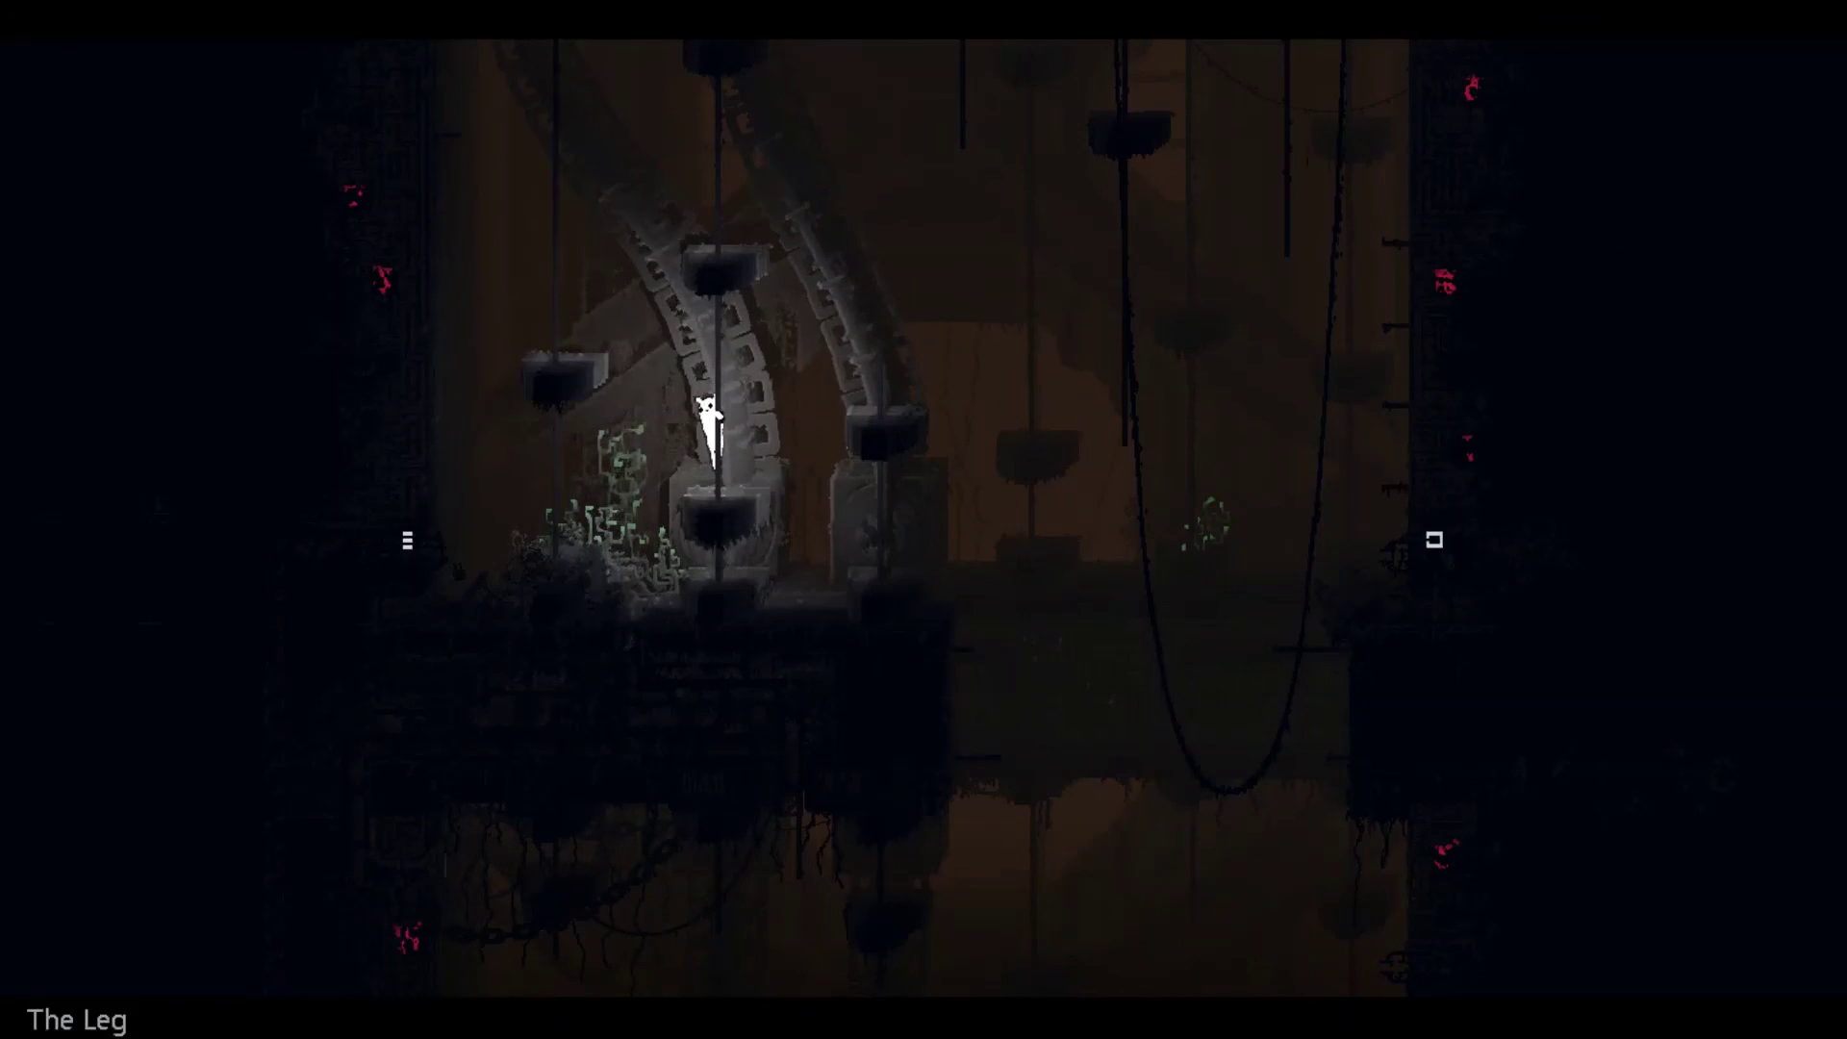
key(Right)
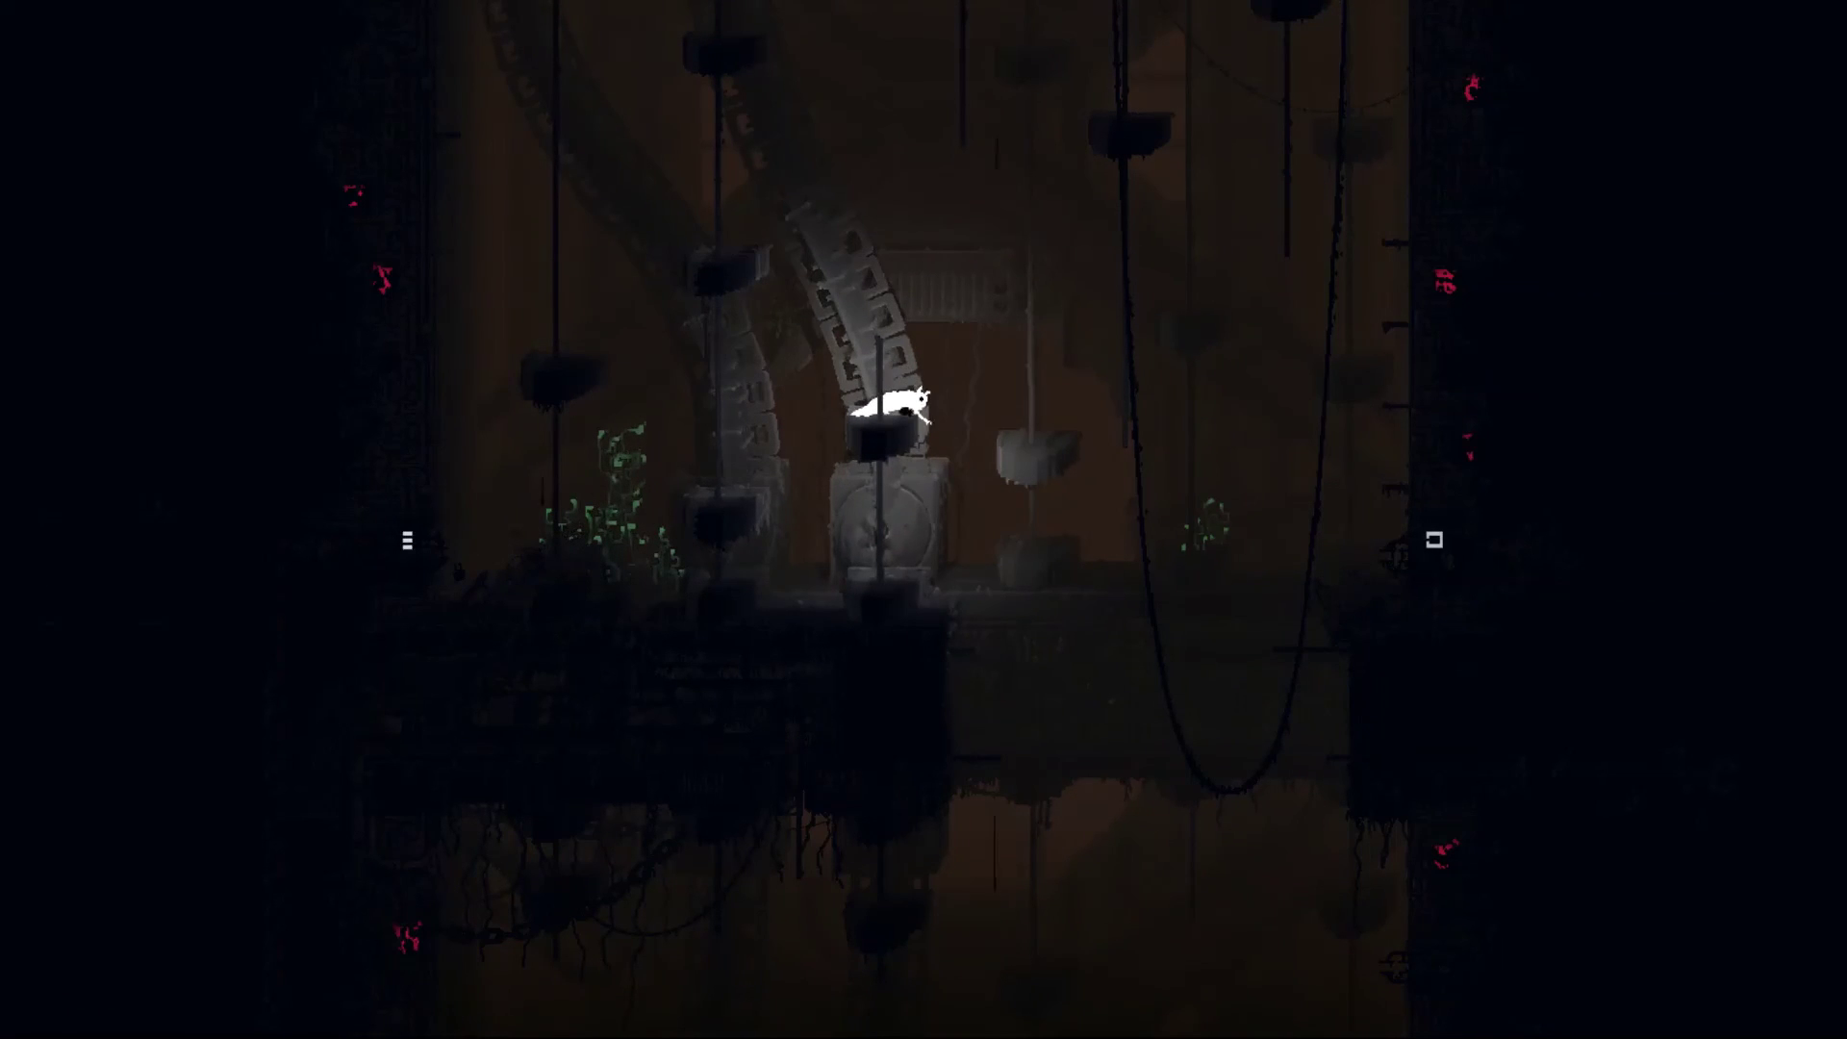
key(Right)
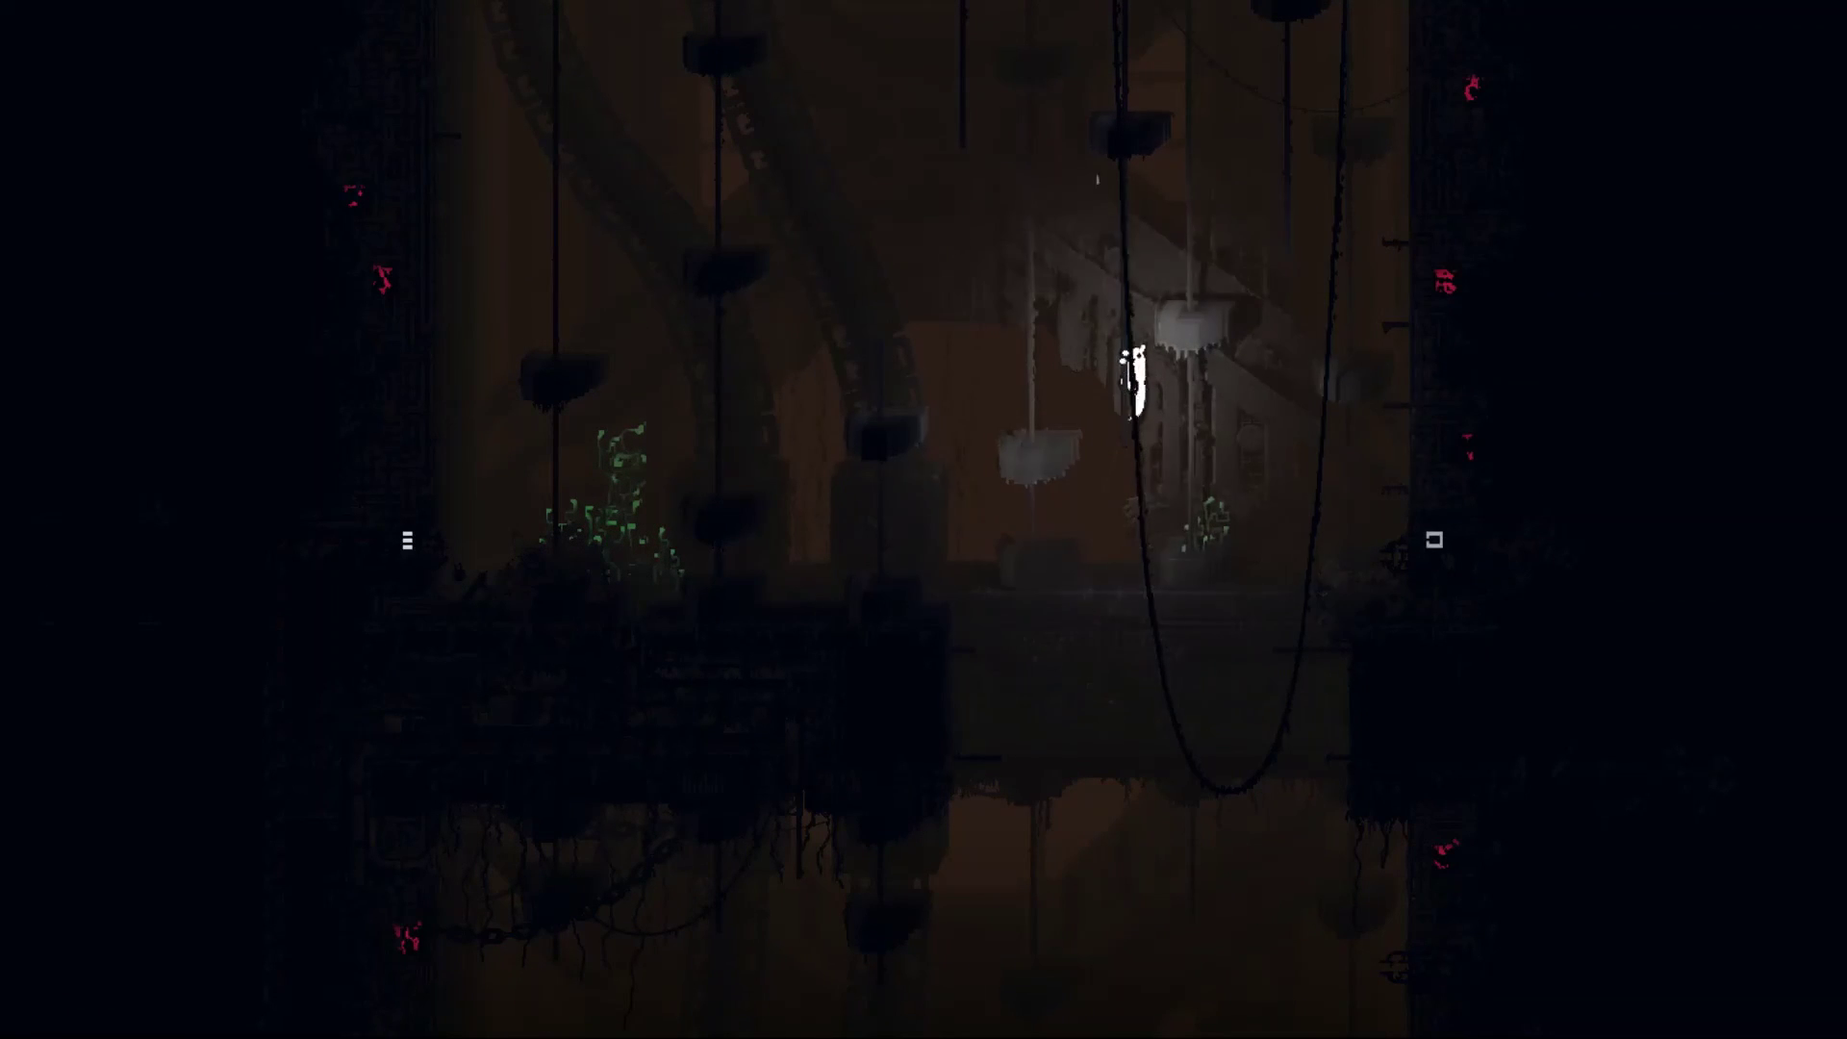
key(Up)
key(Right)
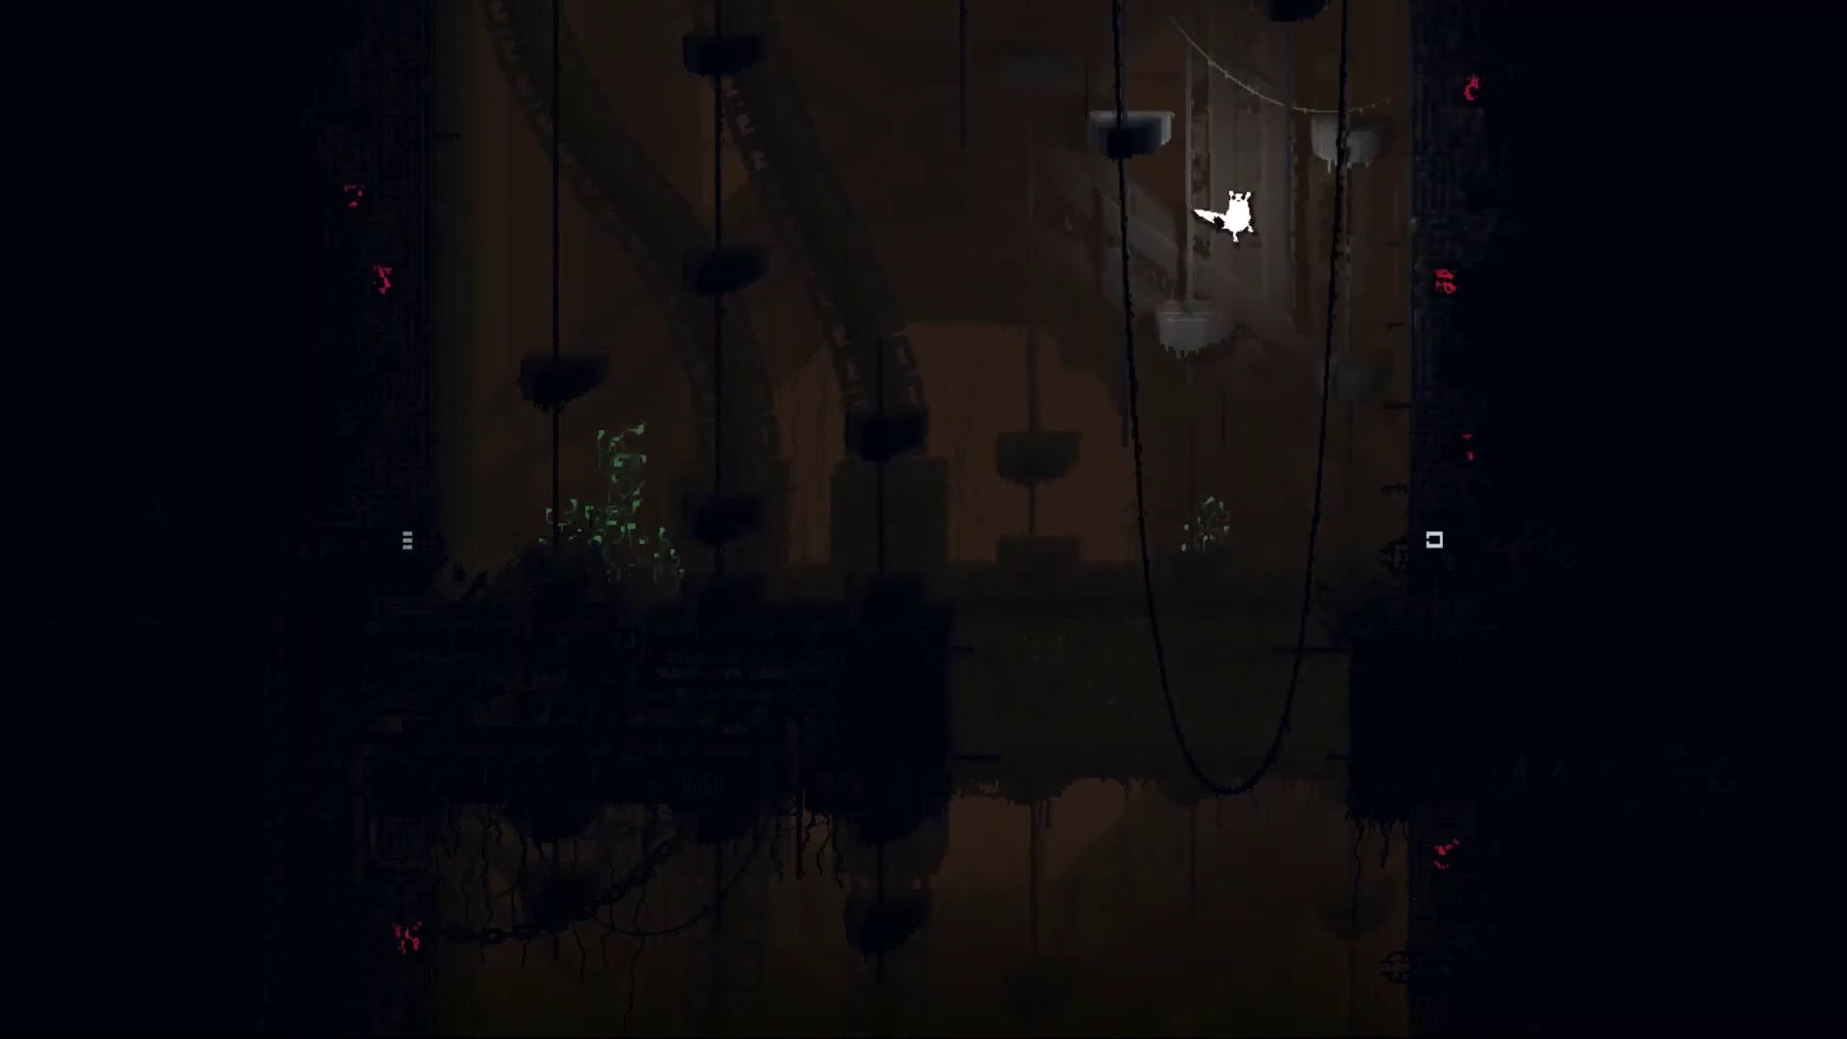
key(Right)
key(Down)
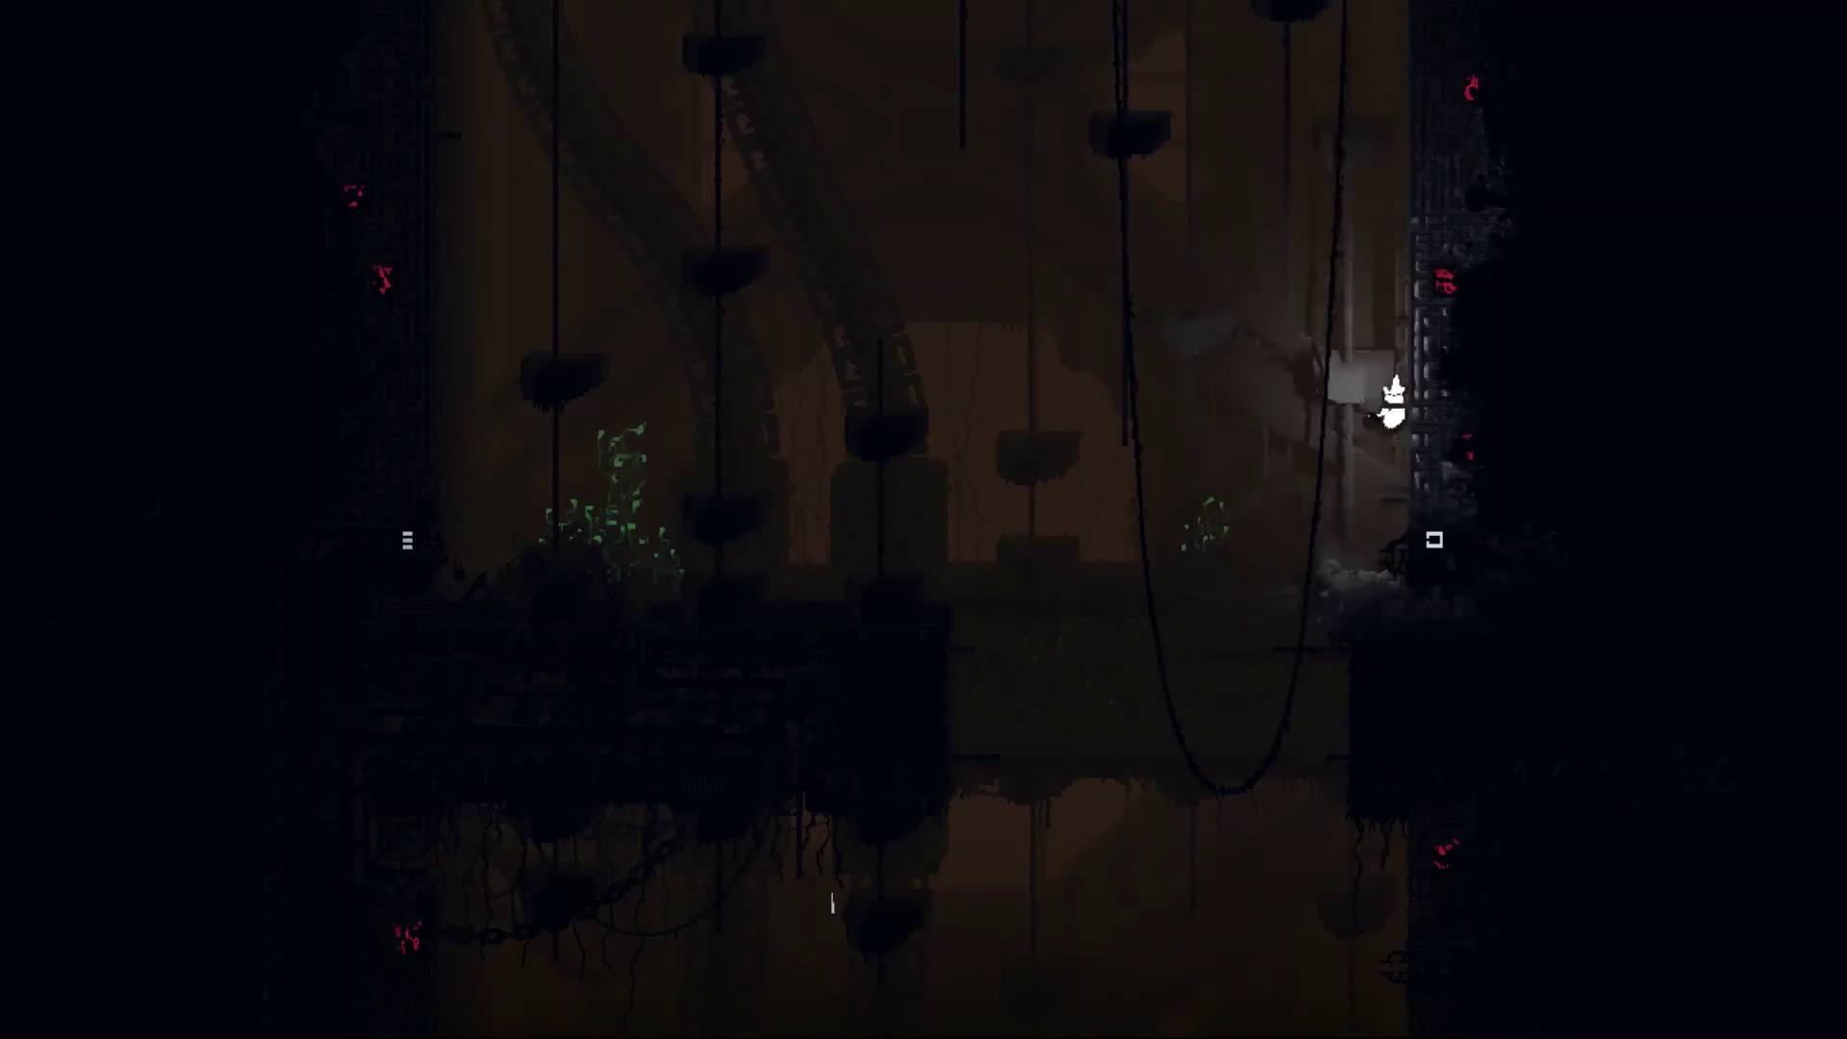